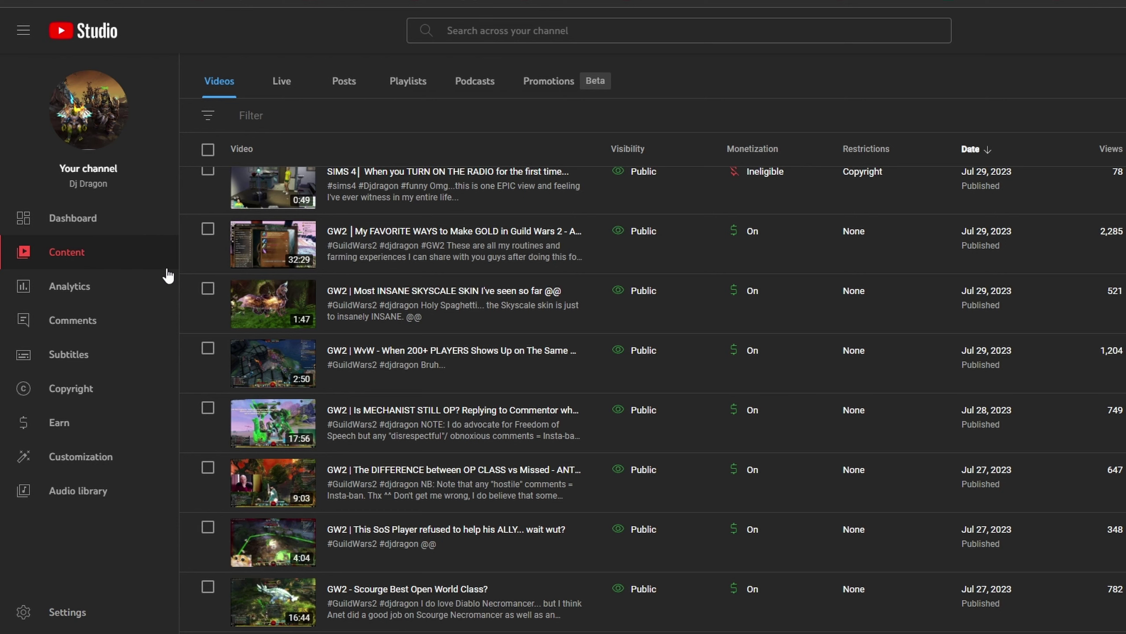
- From the WvW video's details, start a new playlist titled 'GW2 - WvW'
mouse_move(449, 361)
left_click(336, 376)
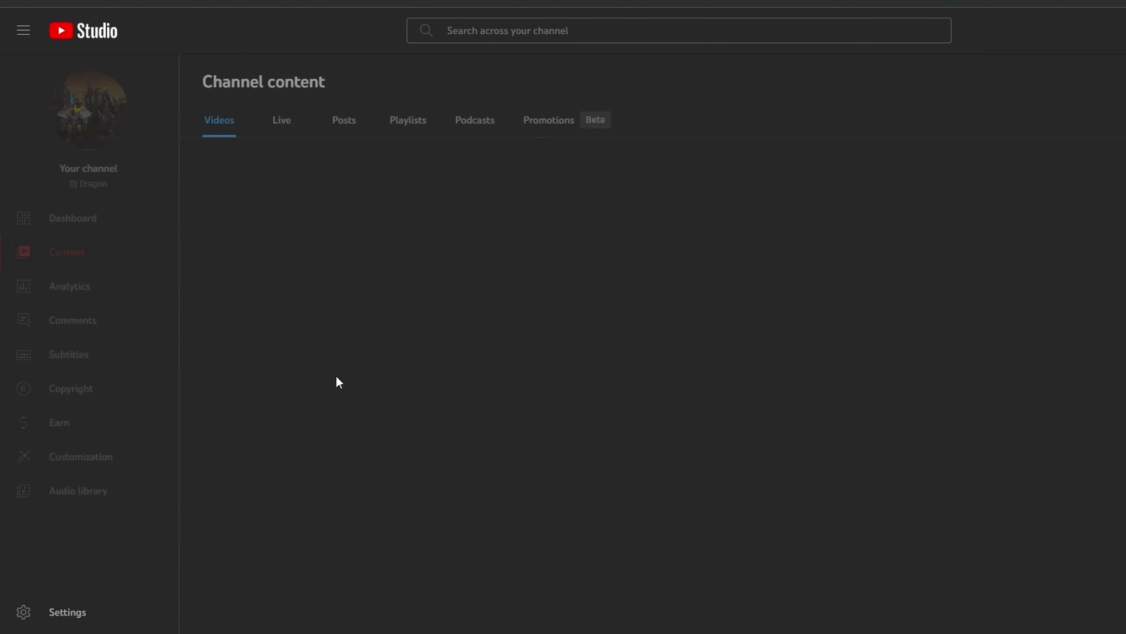
scroll(486, 393, "down", 3)
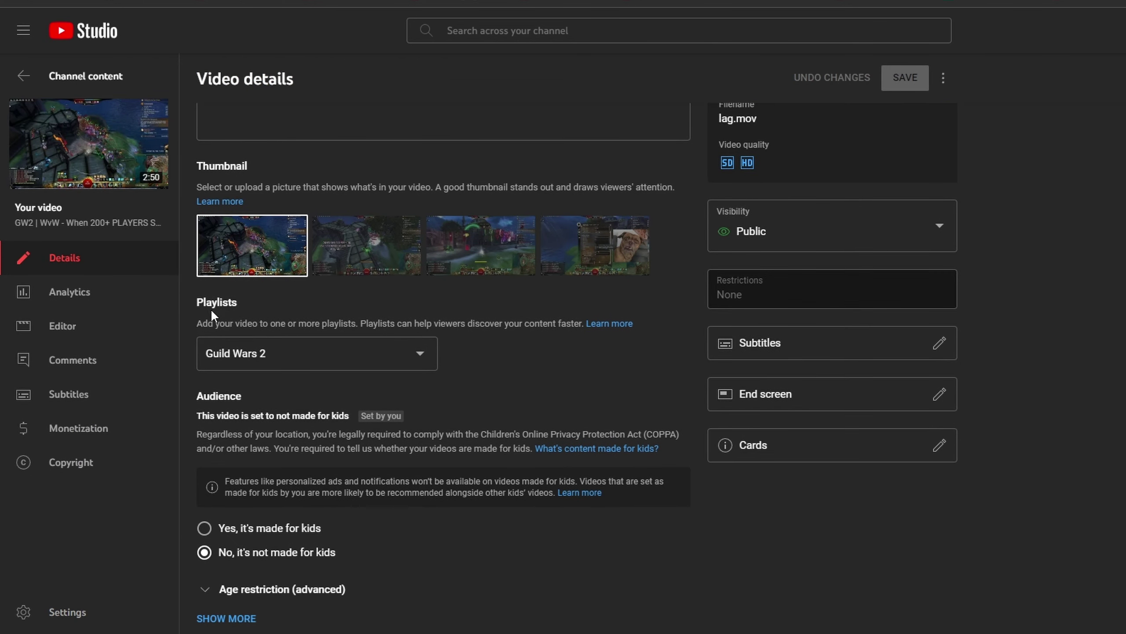
left_click(421, 367)
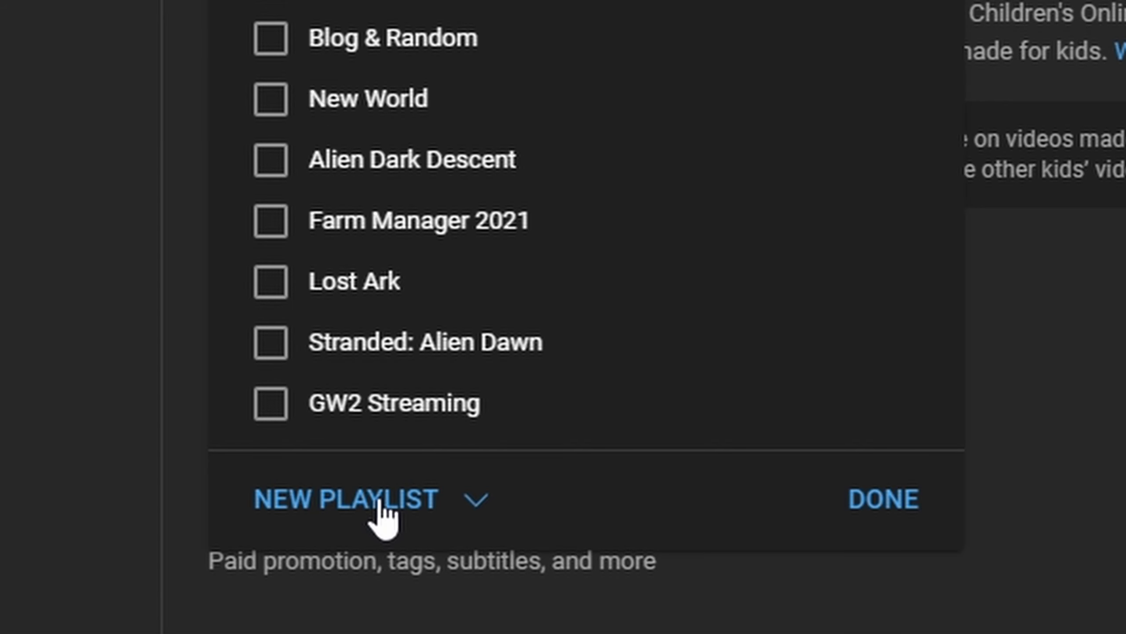
left_click(380, 503)
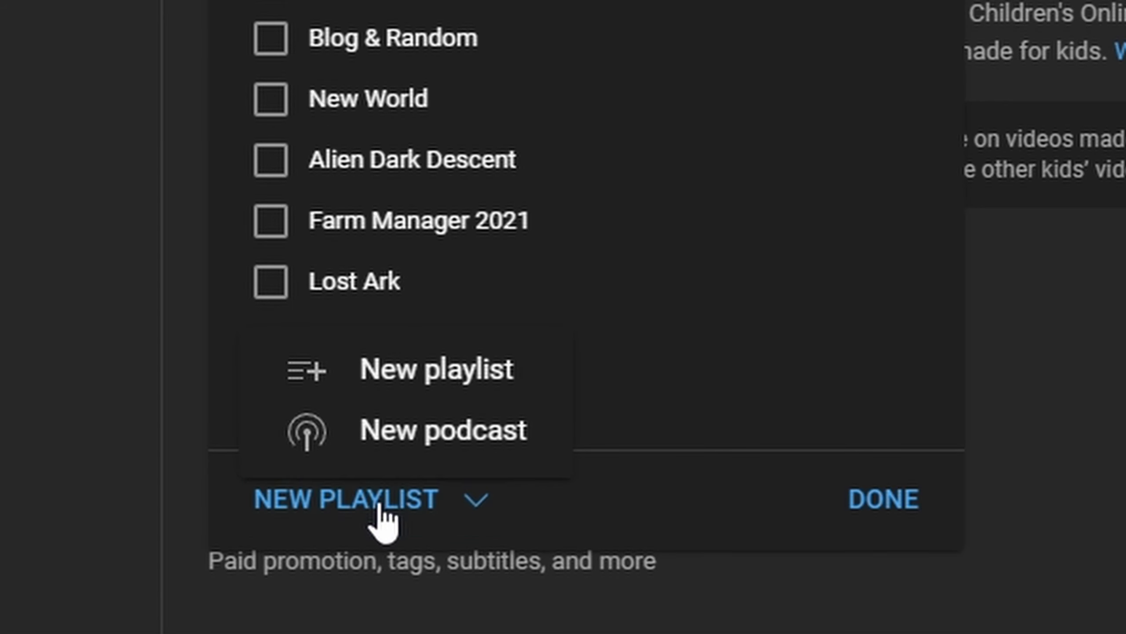
left_click(450, 385)
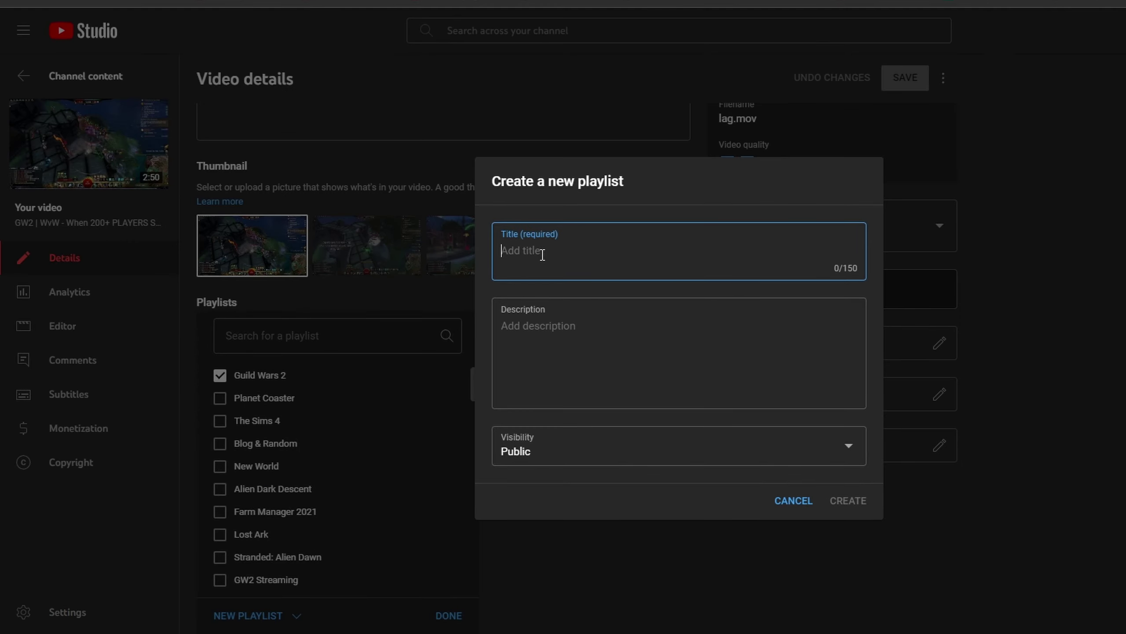
type("GW2 -WvW")
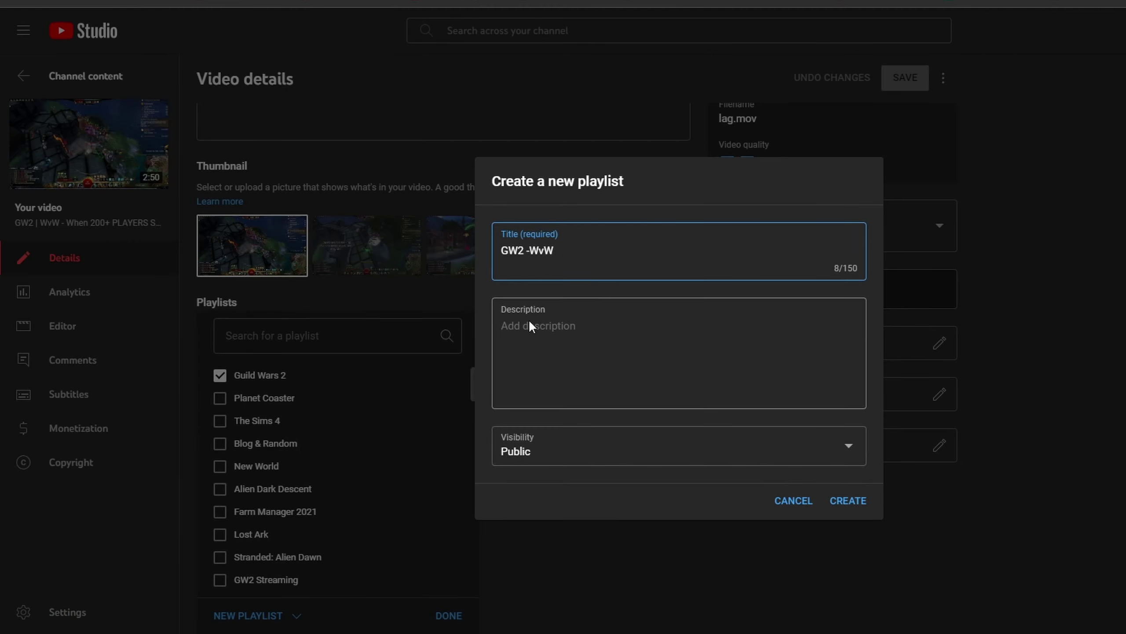
left_click(541, 325)
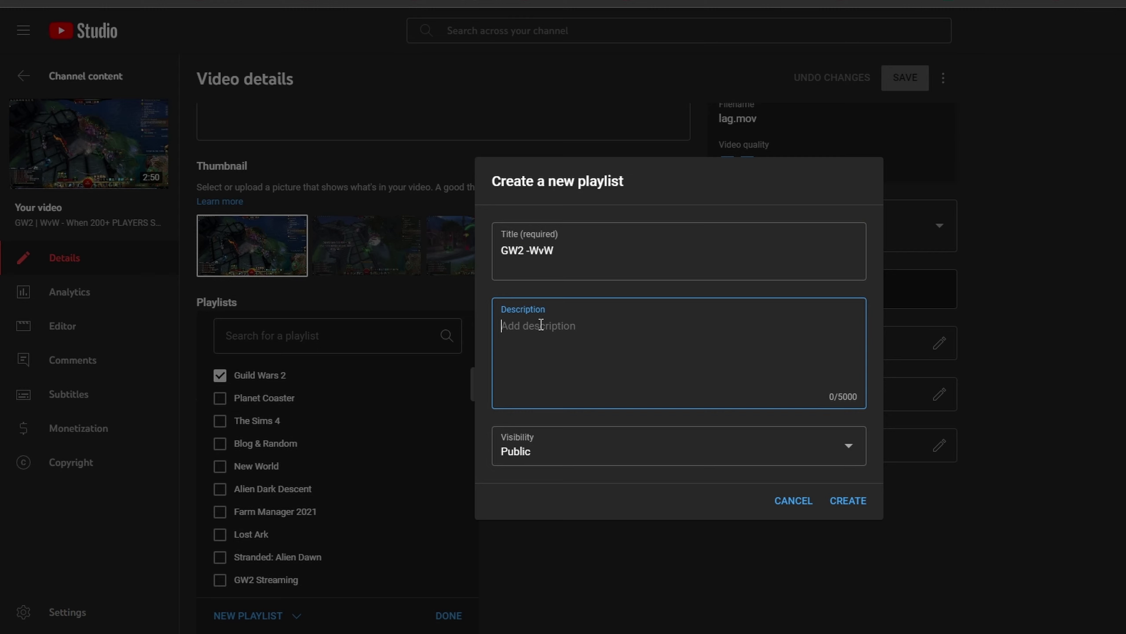
- Create 'GW2 - WvW', keep the video in it and Guild Wars 2, then recheck the list
left_click(842, 500)
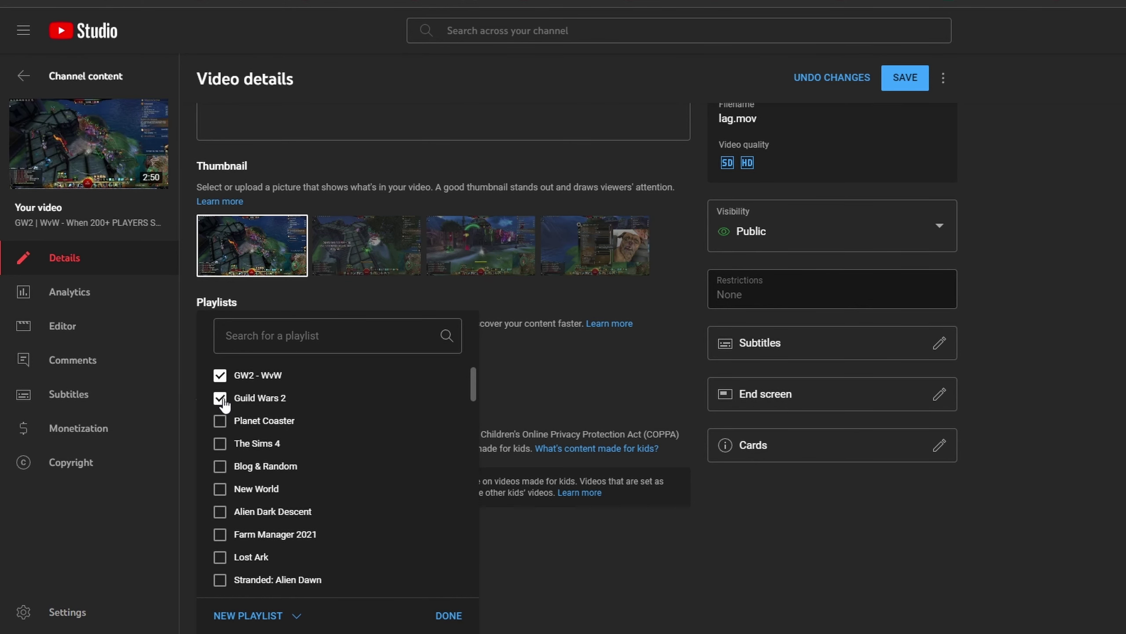
left_click(448, 617)
left_click(420, 356)
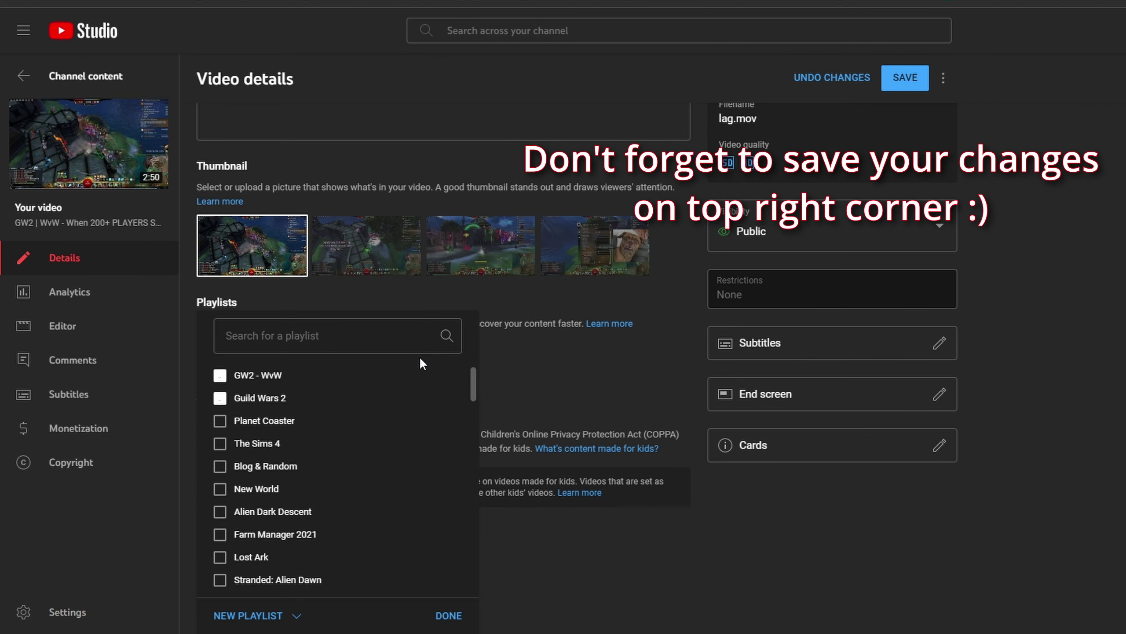